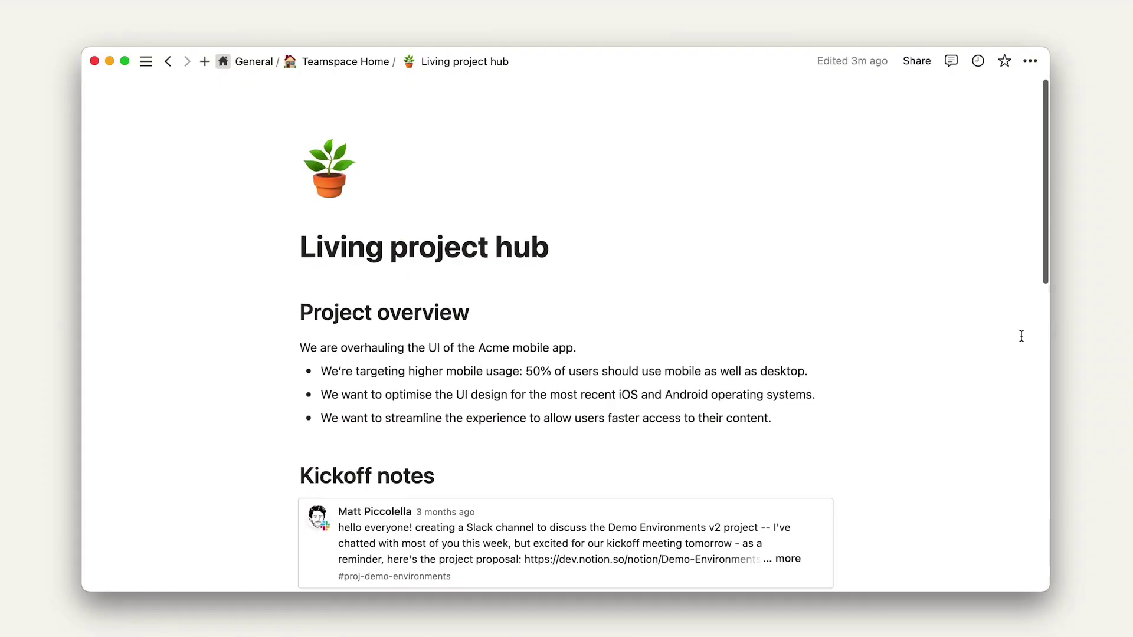
pyautogui.scroll(-15, 1021, 335)
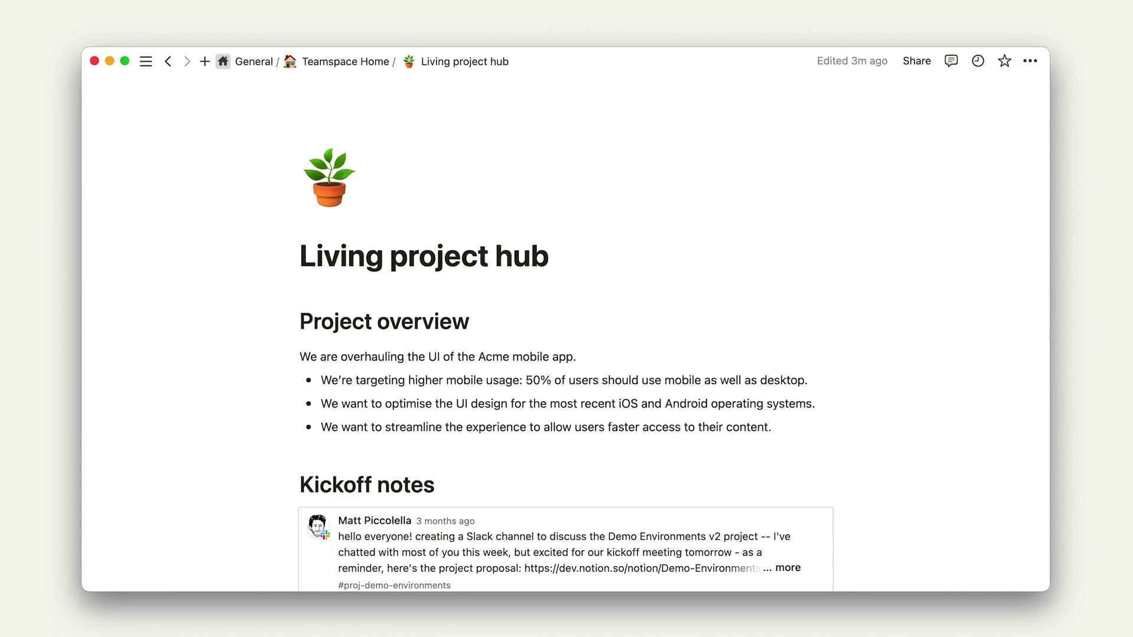
# Step: Scroll down through the finished hub page, then back up to the heading-only template
pyautogui.scroll(-4, 1021, 335)
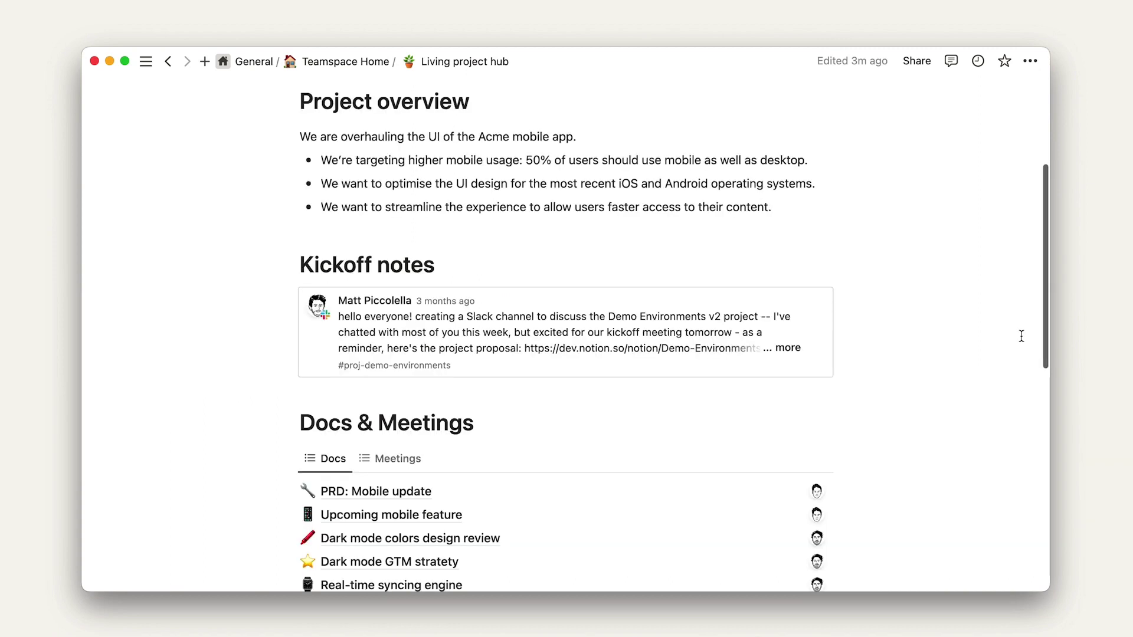
pyautogui.scroll(-4, 1021, 336)
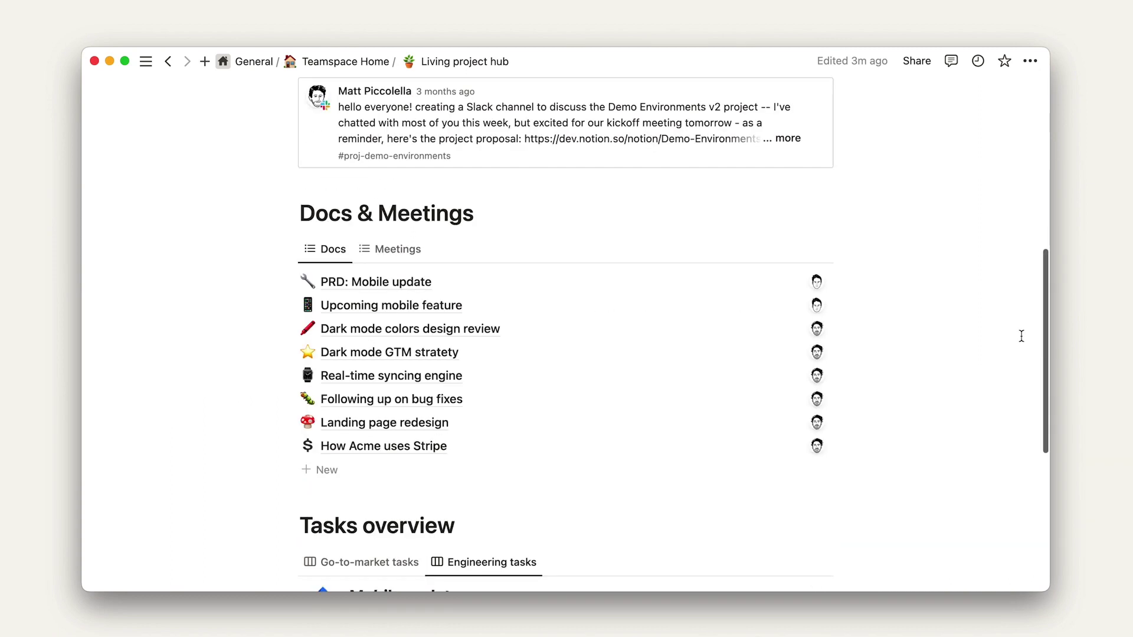
pyautogui.scroll(-4, 1021, 335)
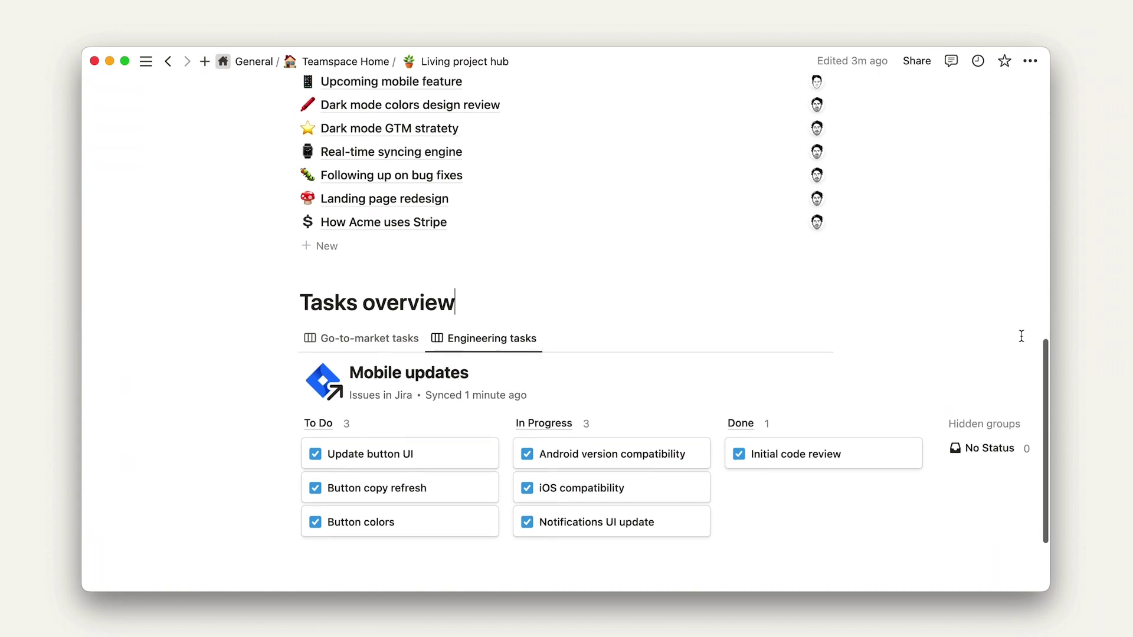
pyautogui.scroll(15, 1021, 336)
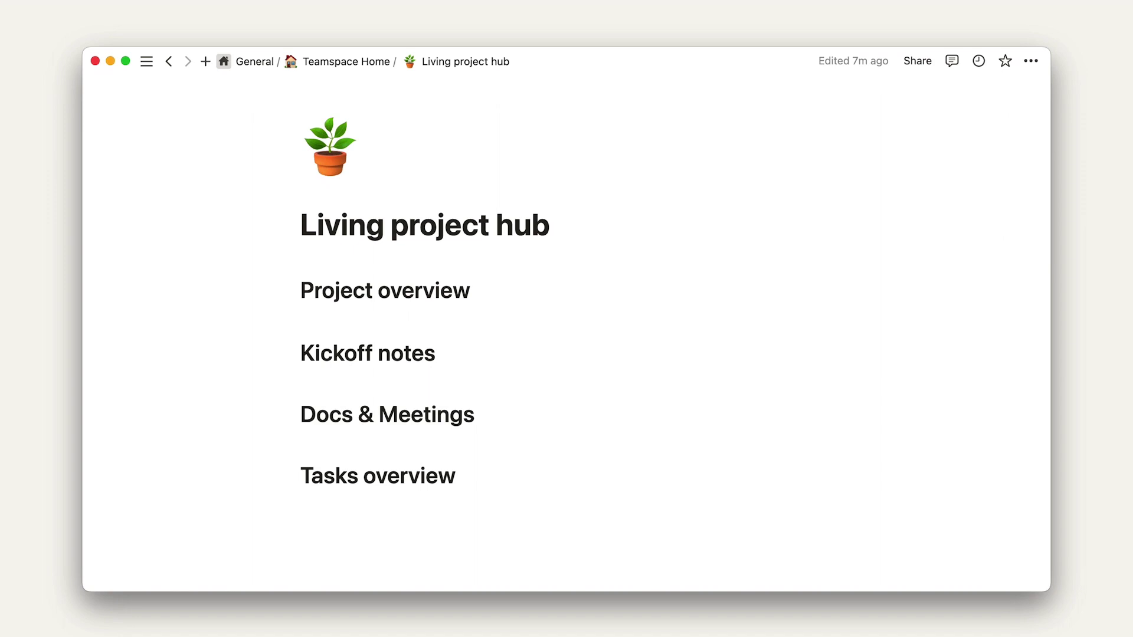
# Step: Paste the PRD: Mobile update synced overview block below the Project overview heading
pyautogui.click(470, 289)
pyautogui.press('Return')
pyautogui.write('We are overhauling the UI of the Acme mobile app. We’re targeting higher mobile usage: 50% of users should use mobile as well as desktop. We want to optimise the UI design for the most recent iOS and Android operating systems. We want to streamline the experience to allow users faster access to their content.')
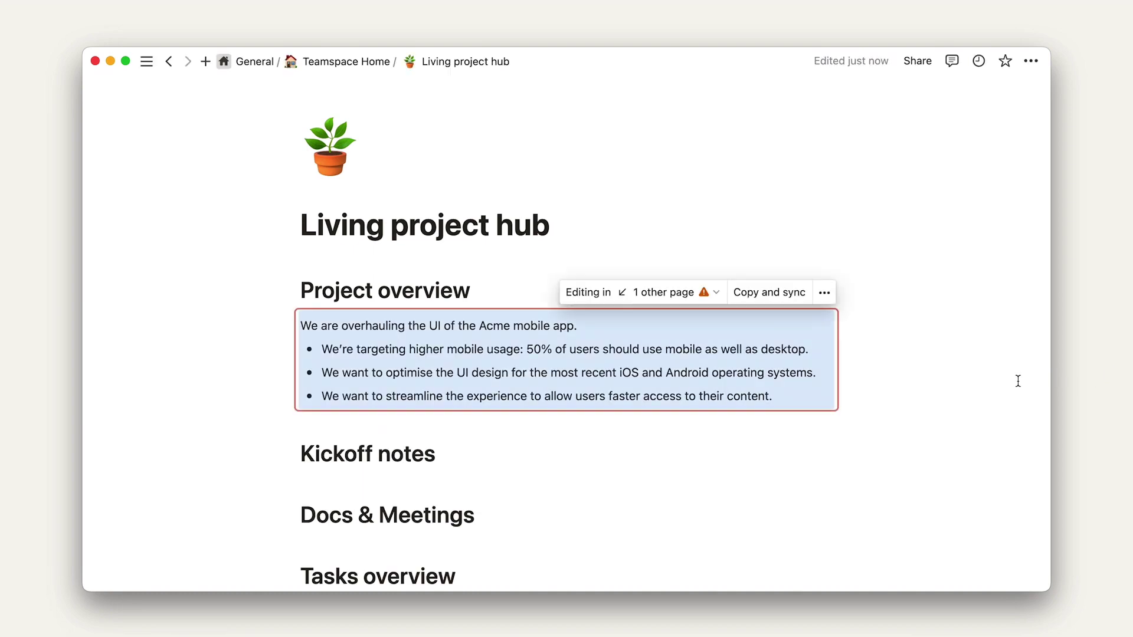
pyautogui.click(713, 295)
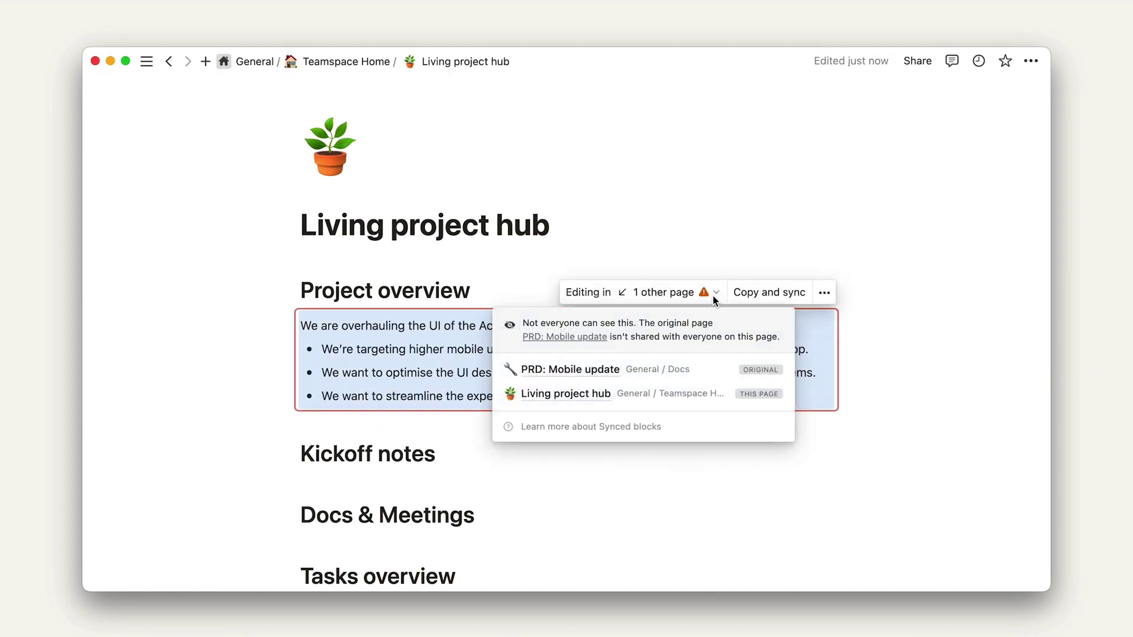
pyautogui.press('Escape')
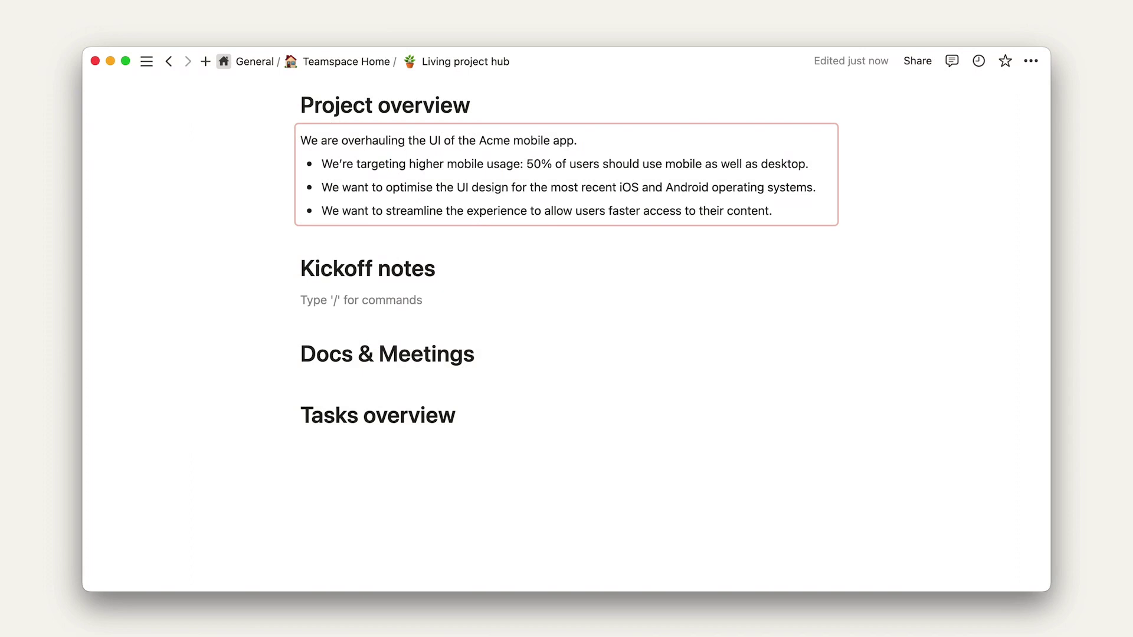
# Step: Paste the Slack kickoff message link under Kickoff notes as a preview card
pyautogui.press('super+v')
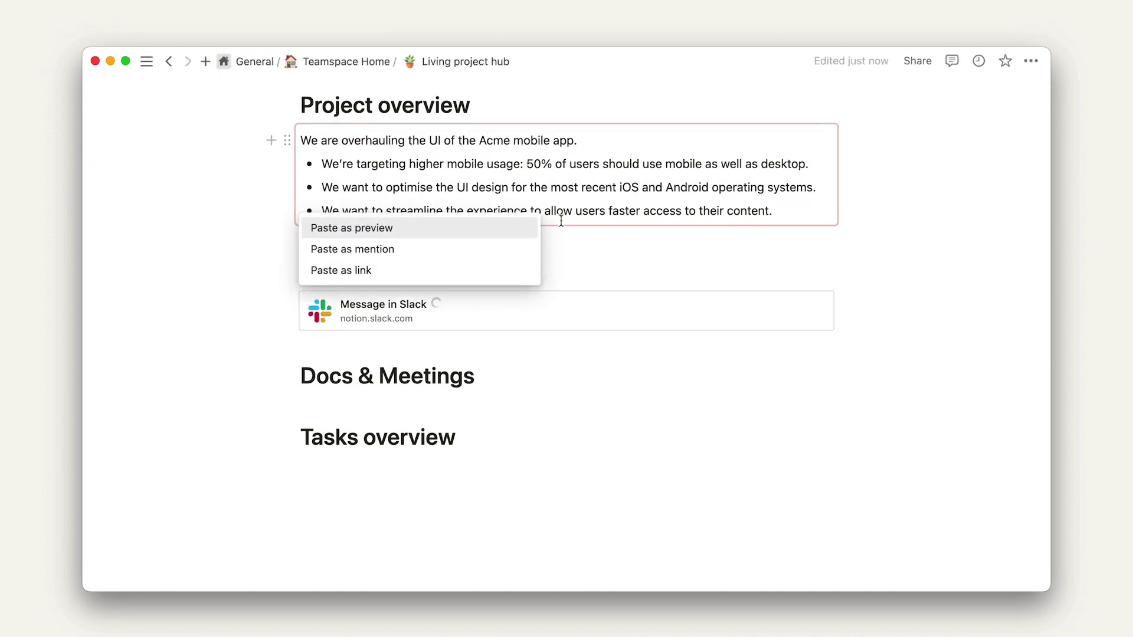
pyautogui.click(519, 234)
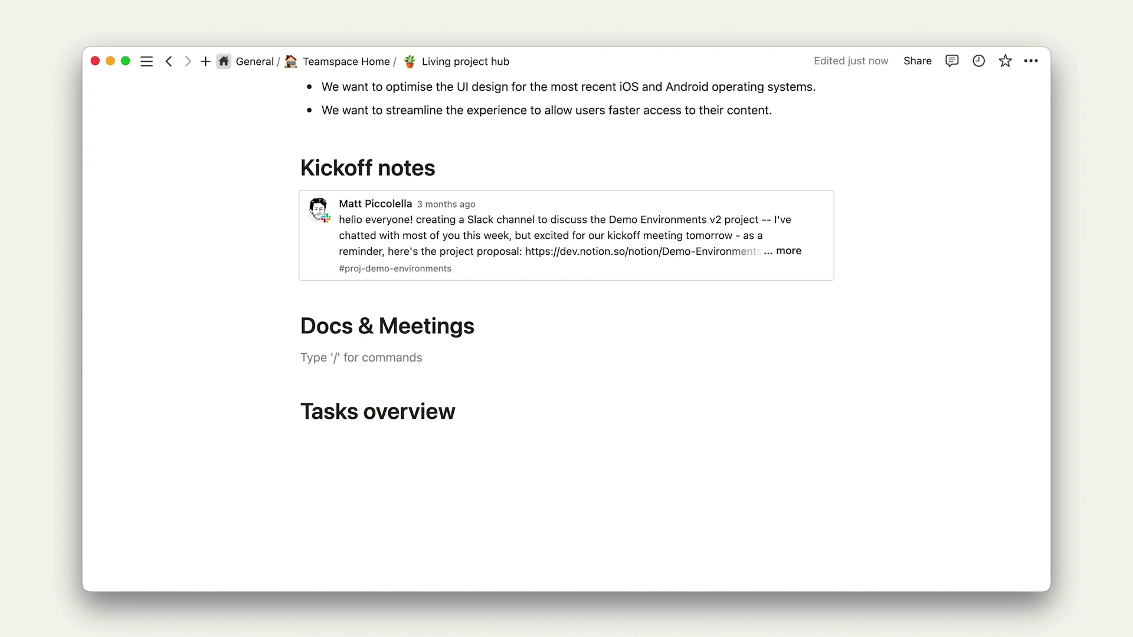
# Step: Insert a linked list view of the Docs database named 'Docs' using /linked
pyautogui.write('/linked')
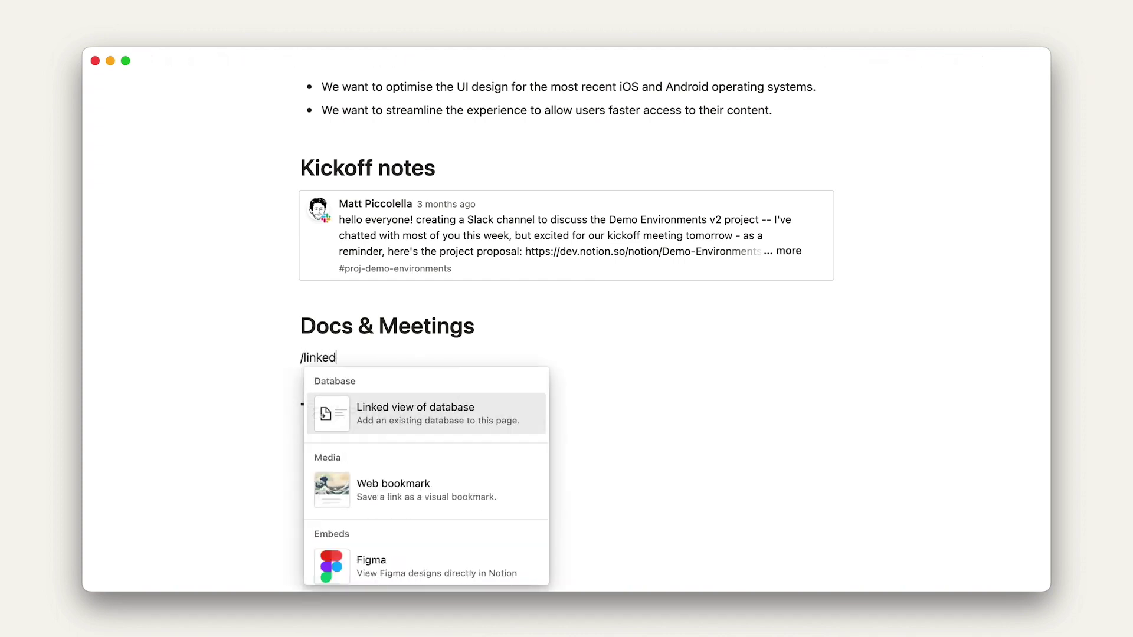
pyautogui.click(521, 420)
pyautogui.click(676, 271)
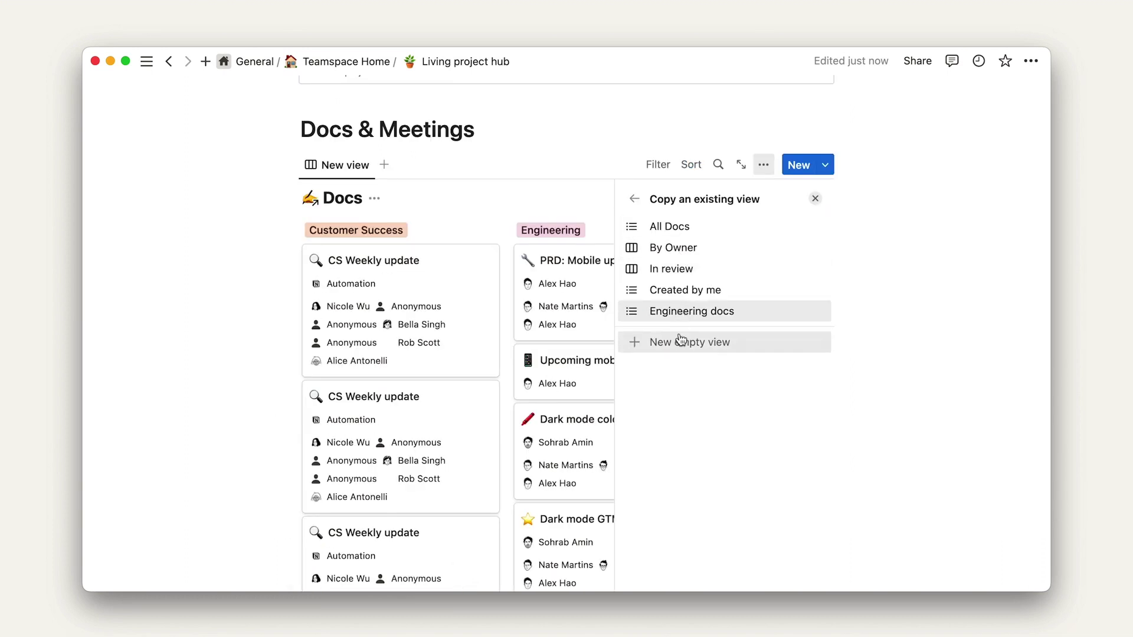
pyautogui.click(684, 342)
pyautogui.write('Docs')
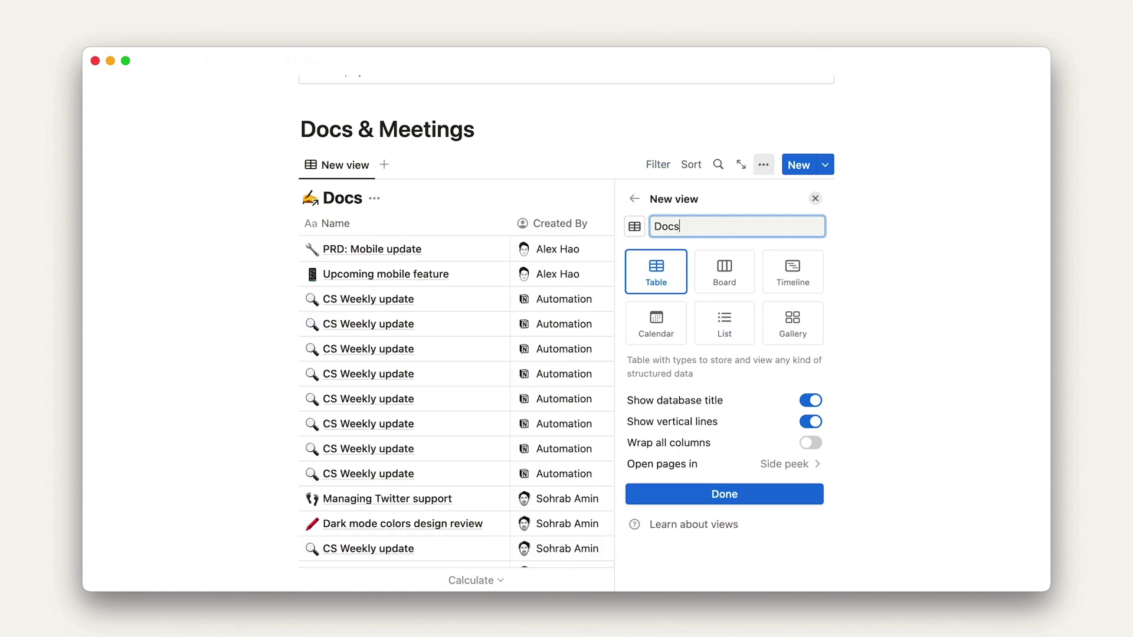
pyautogui.click(724, 329)
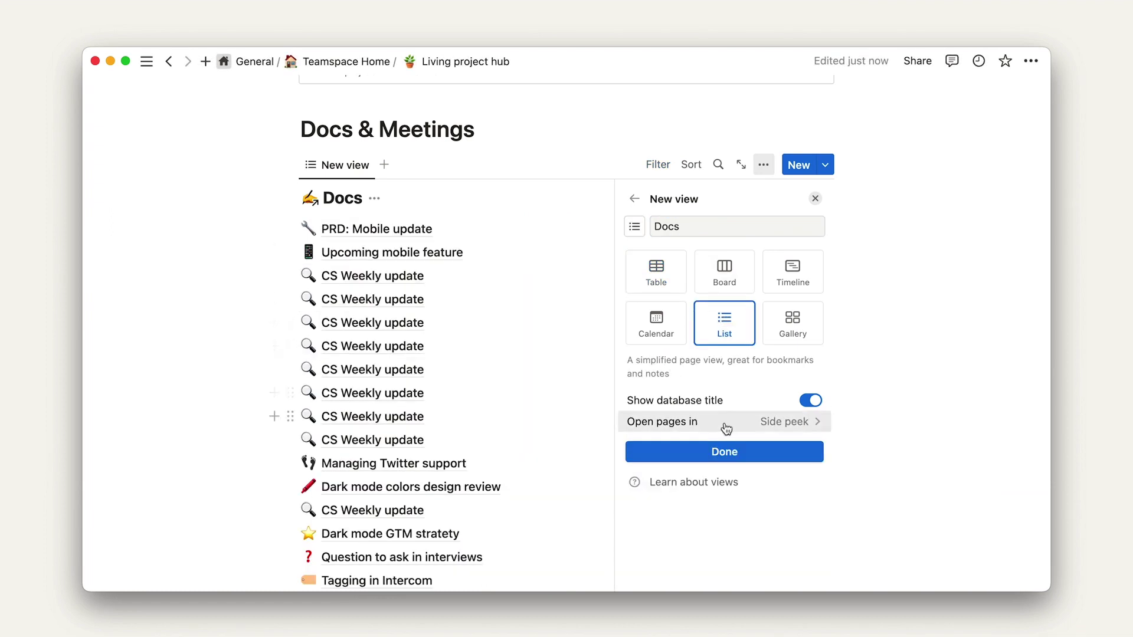
pyautogui.click(724, 451)
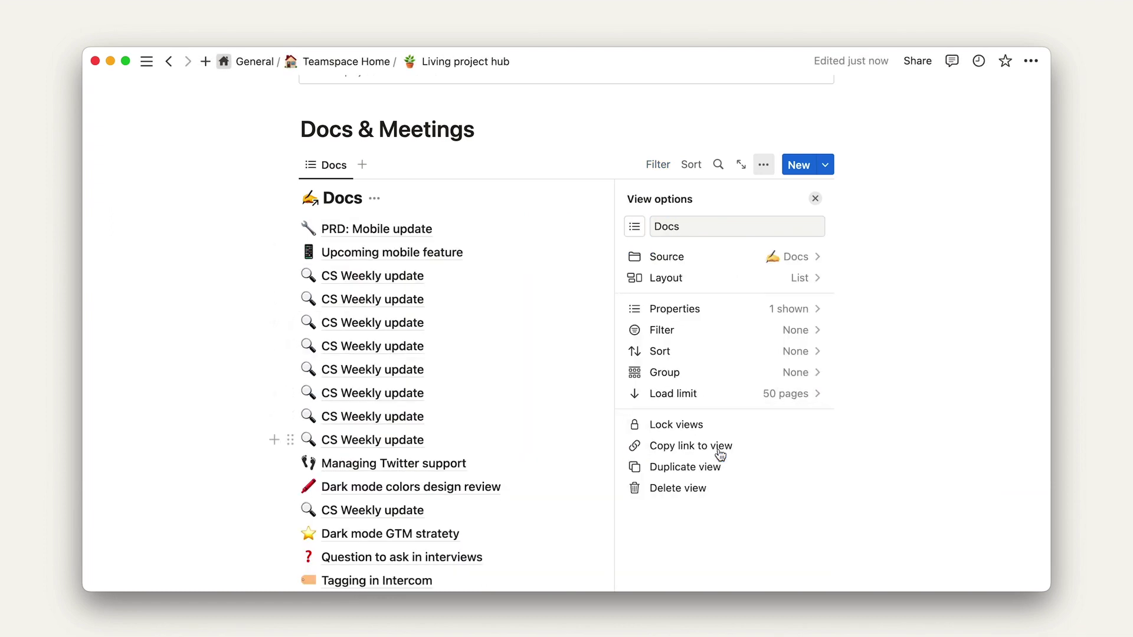
pyautogui.click(814, 199)
# Step: Filter the Docs view to Team: Engineering and save it for everyone
pyautogui.click(662, 168)
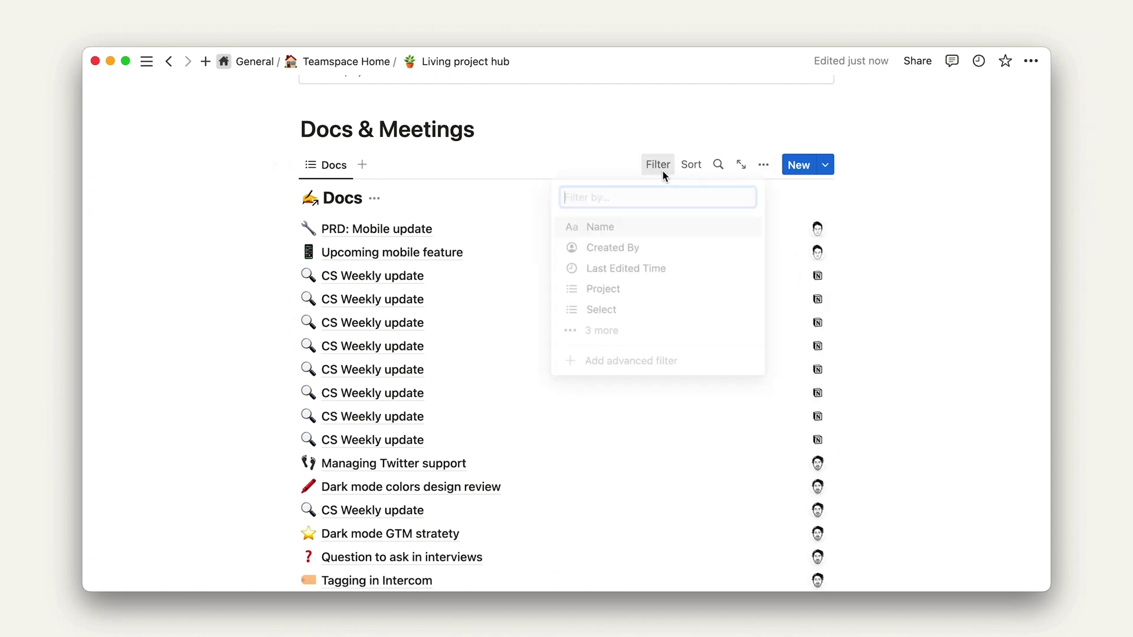
pyautogui.click(639, 337)
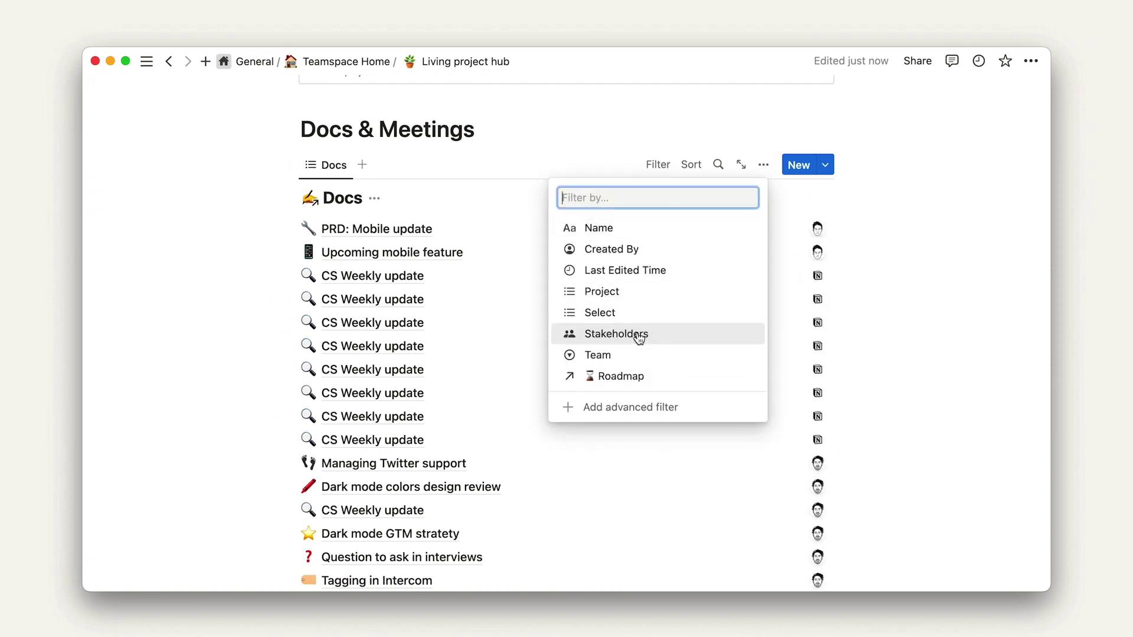
pyautogui.click(636, 356)
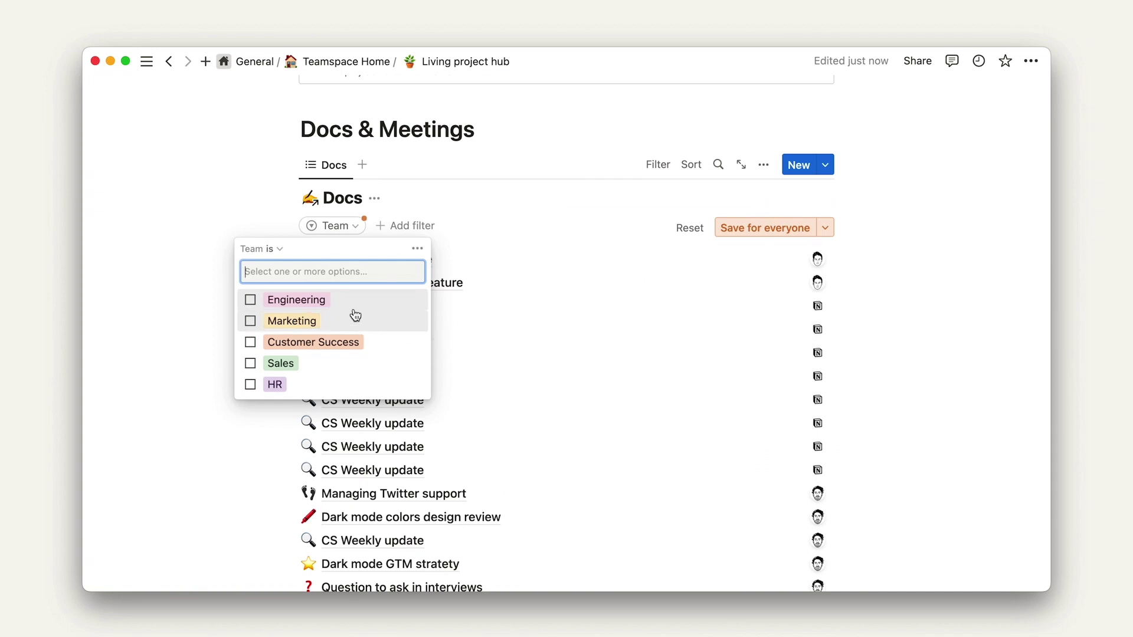
pyautogui.click(251, 301)
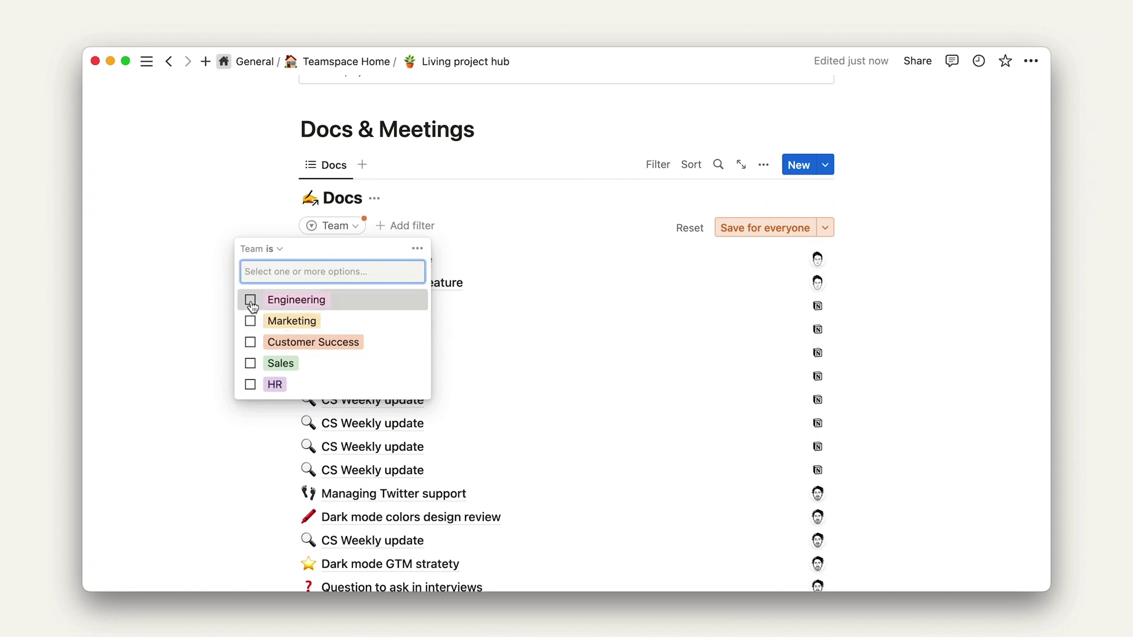
pyautogui.click(764, 229)
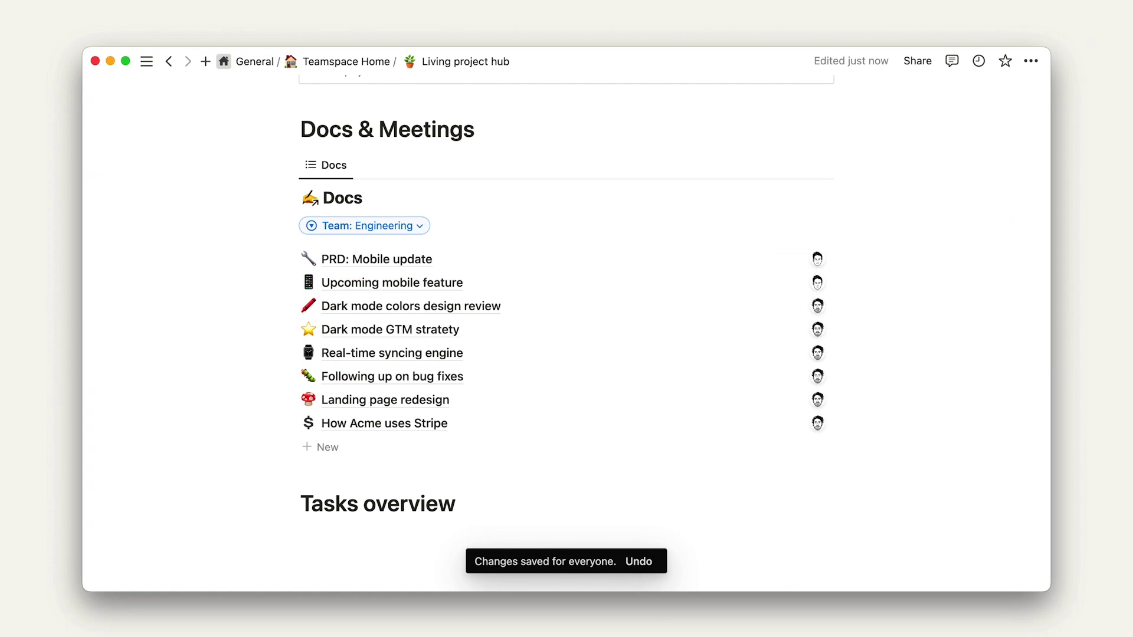
# Step: Add a new list view of Meeting Notes named 'Meetings'
pyautogui.click(362, 165)
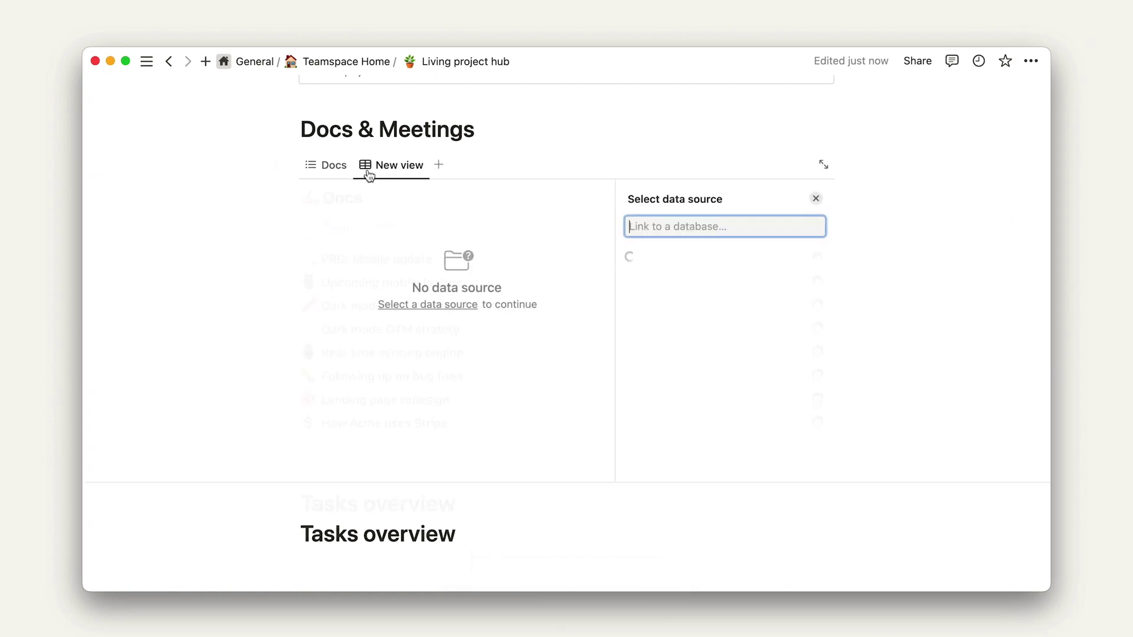
pyautogui.click(671, 298)
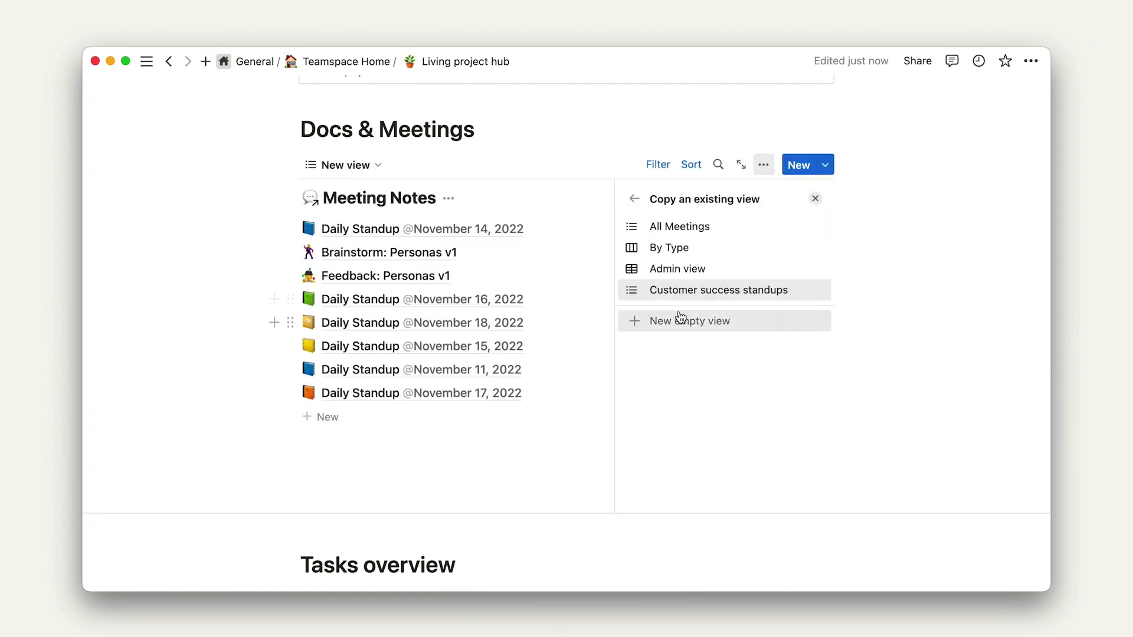
pyautogui.click(678, 319)
pyautogui.click(664, 275)
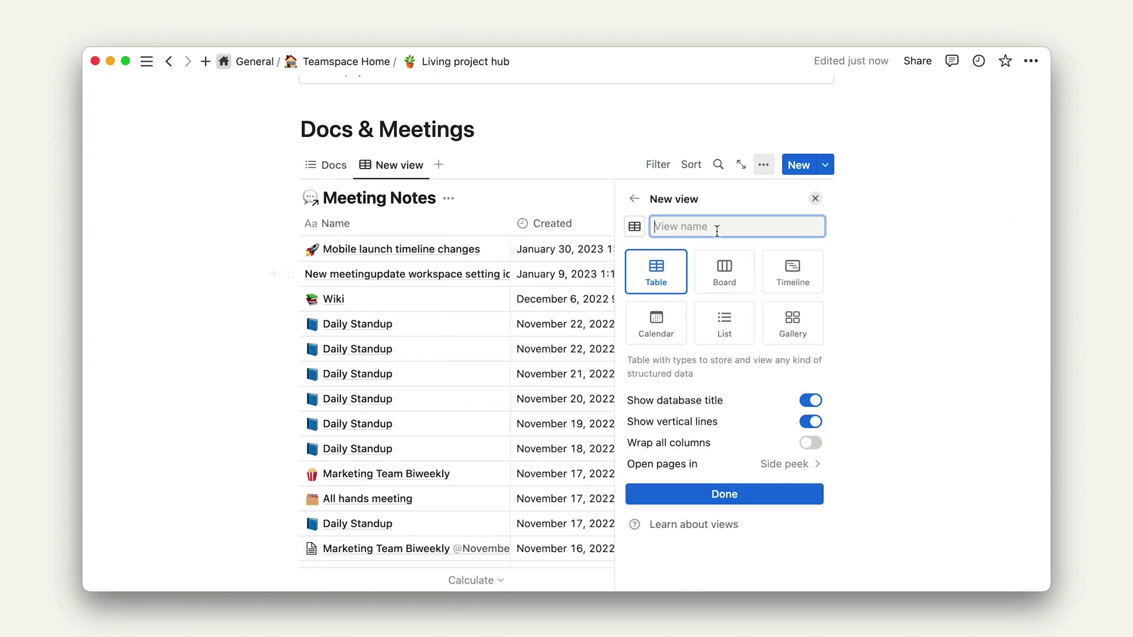
pyautogui.write('Meetings')
pyautogui.click(726, 325)
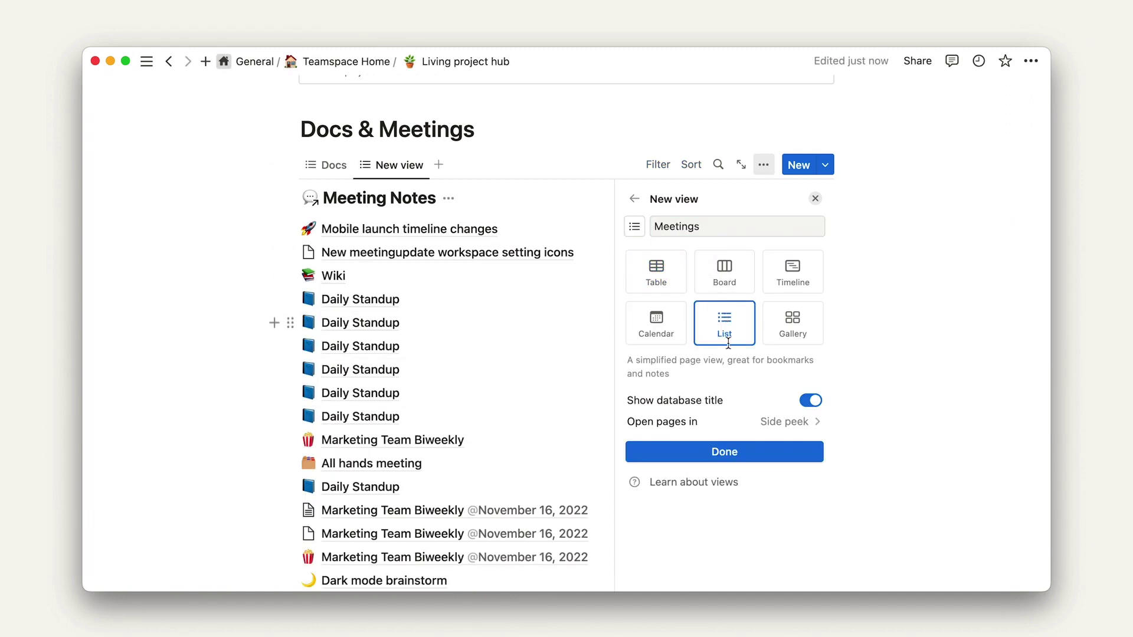
pyautogui.click(730, 452)
pyautogui.click(815, 199)
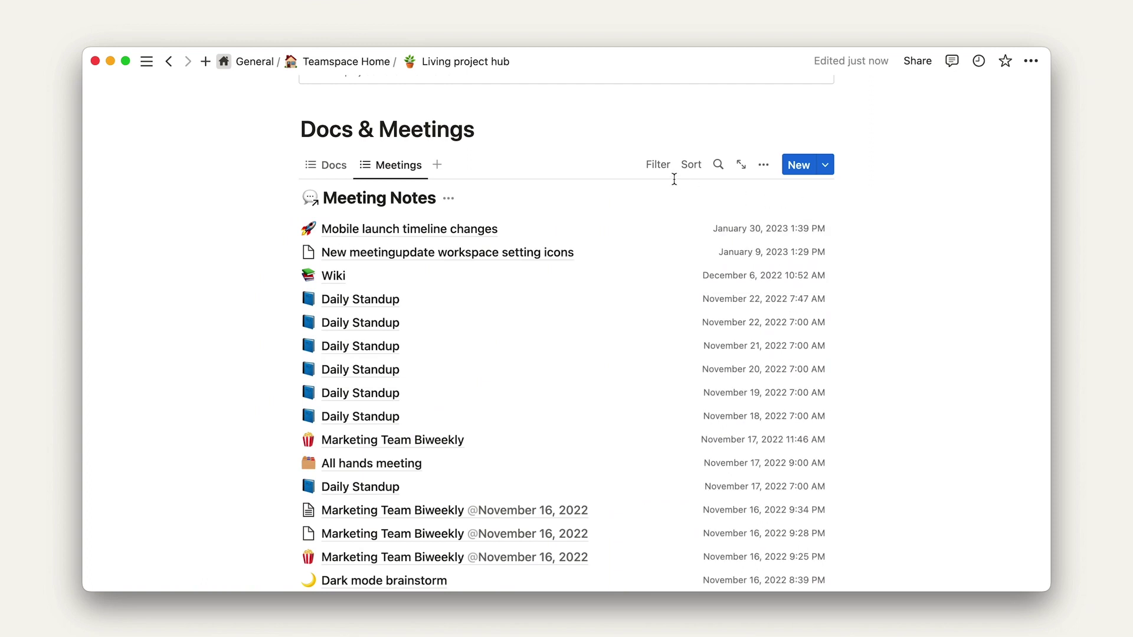
# Step: Filter the Meetings view to Team: Engineering and save it for everyone
pyautogui.click(663, 168)
pyautogui.click(642, 332)
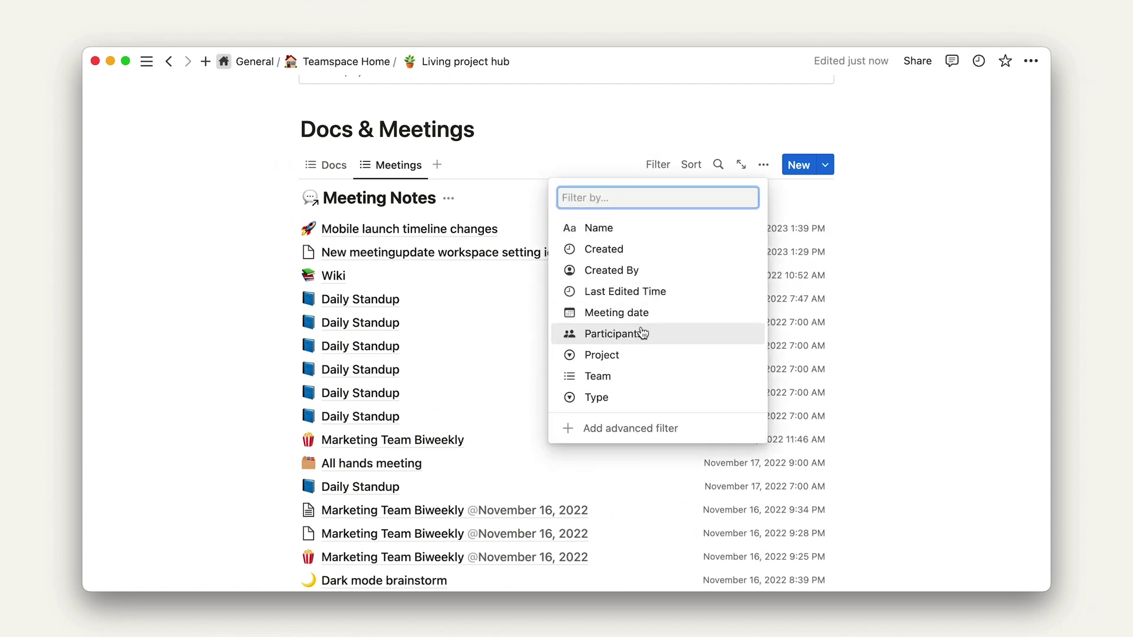
pyautogui.click(632, 376)
pyautogui.click(250, 363)
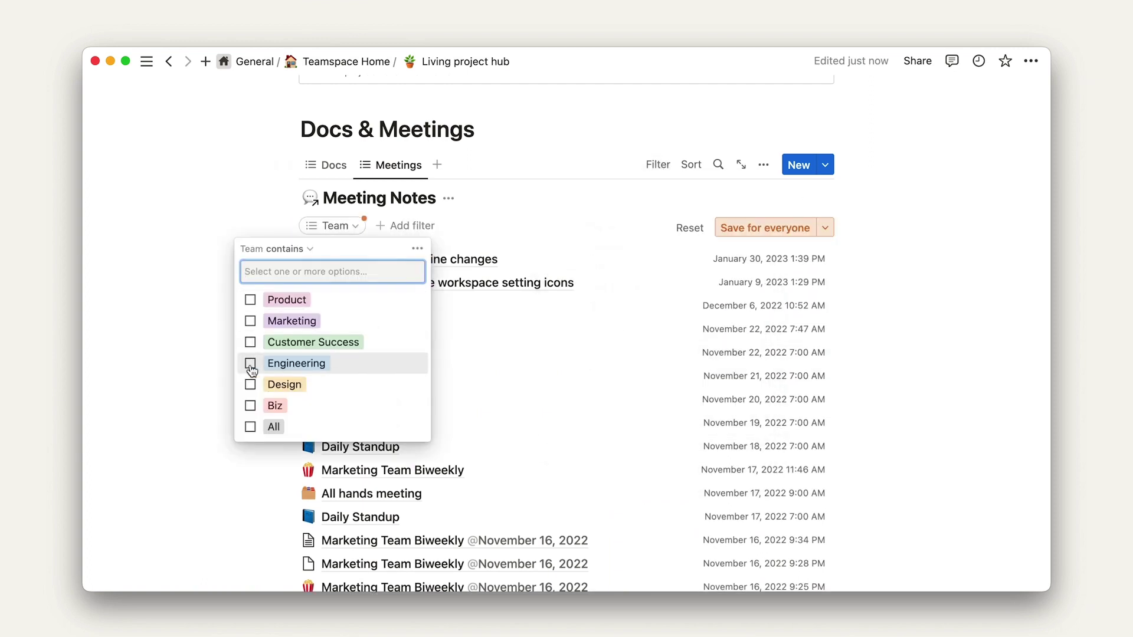
pyautogui.click(761, 230)
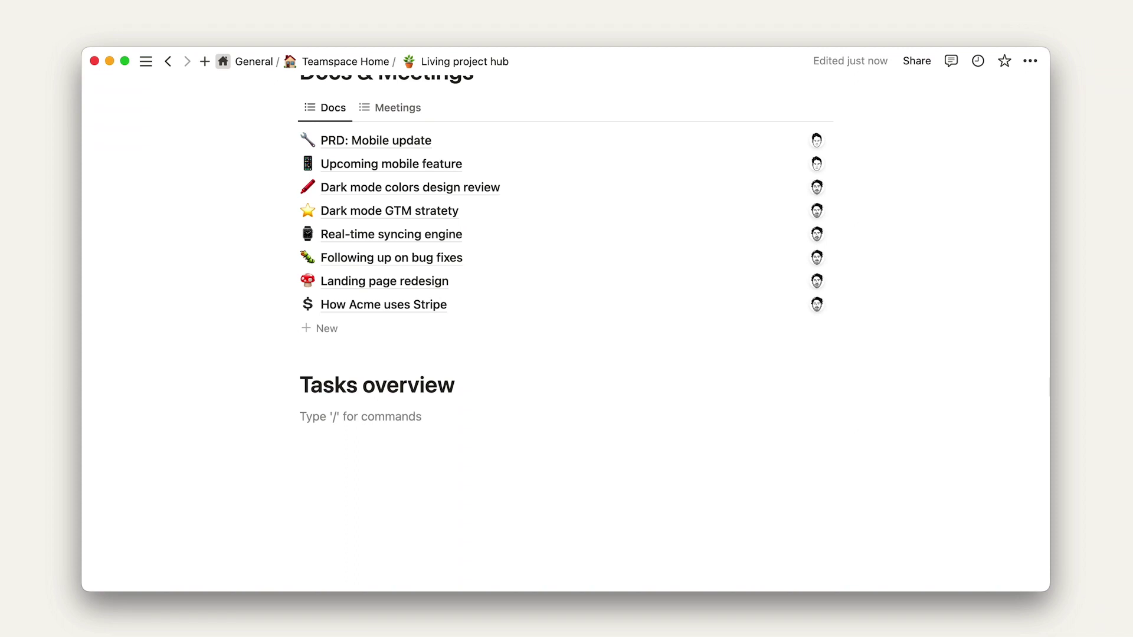
# Step: Insert a linked board view of the Tasks database named 'Go-to-market tasks'
pyautogui.write('/linked')
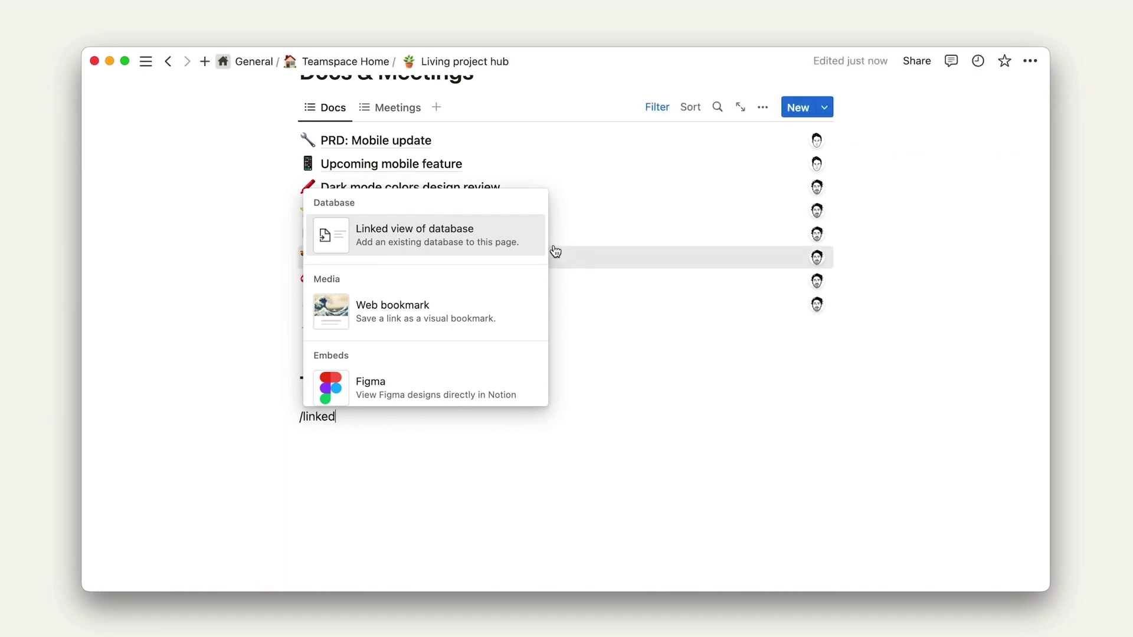
pyautogui.click(526, 247)
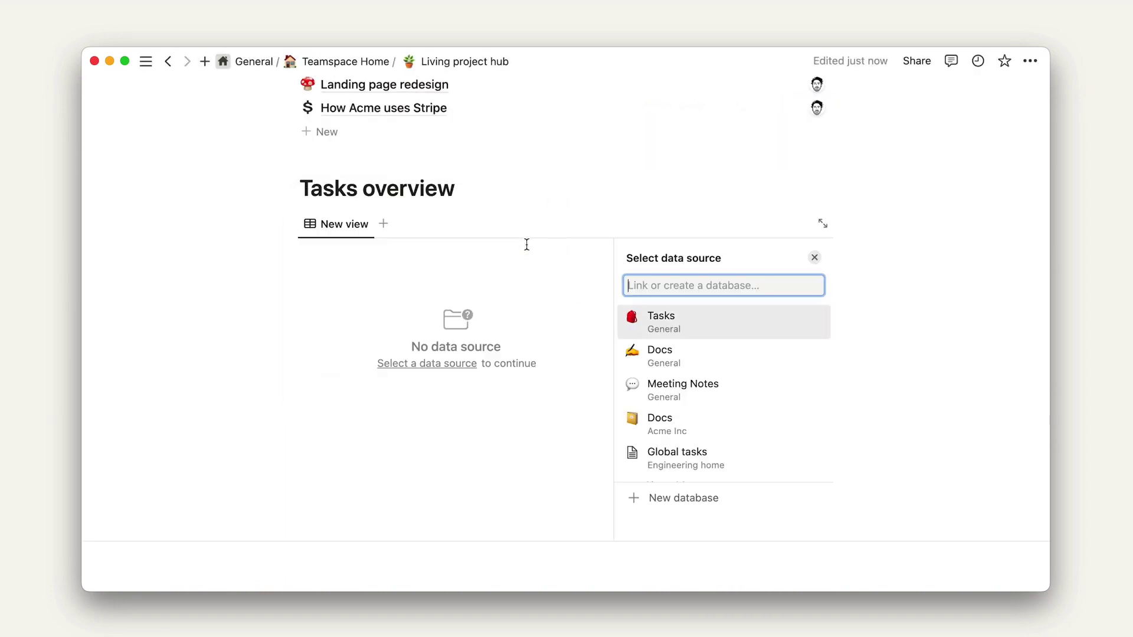
pyautogui.click(688, 324)
pyautogui.click(708, 356)
pyautogui.write('Go-to-market tasks')
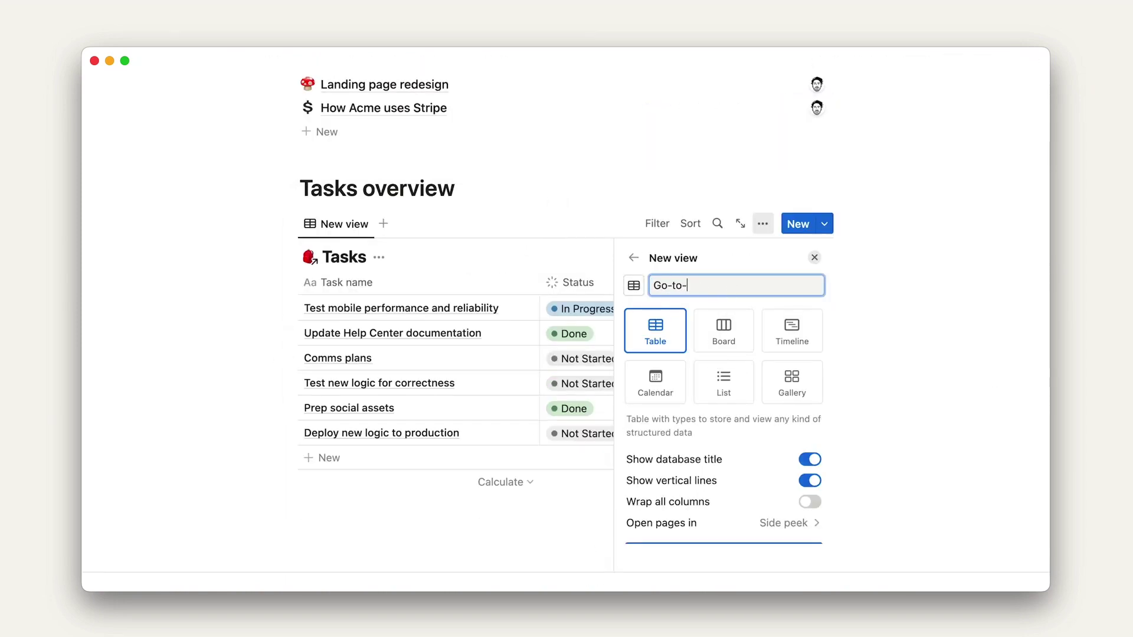
pyautogui.click(719, 346)
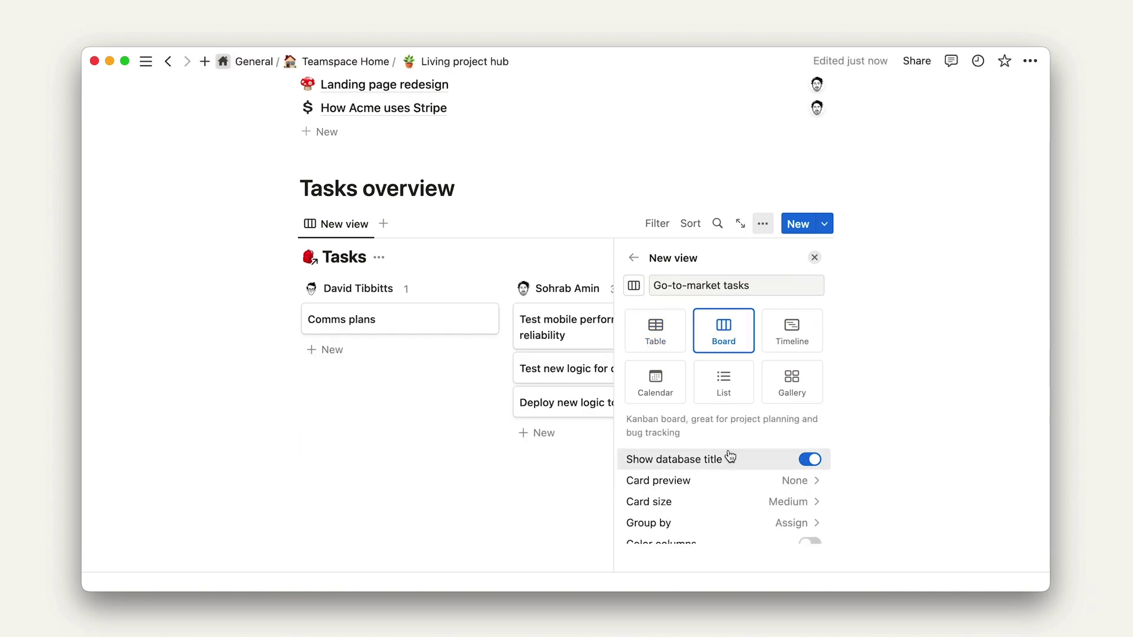
# Step: Group the Go-to-market tasks board by Status
pyautogui.scroll(-2, 791, 455)
pyautogui.click(721, 470)
pyautogui.click(779, 287)
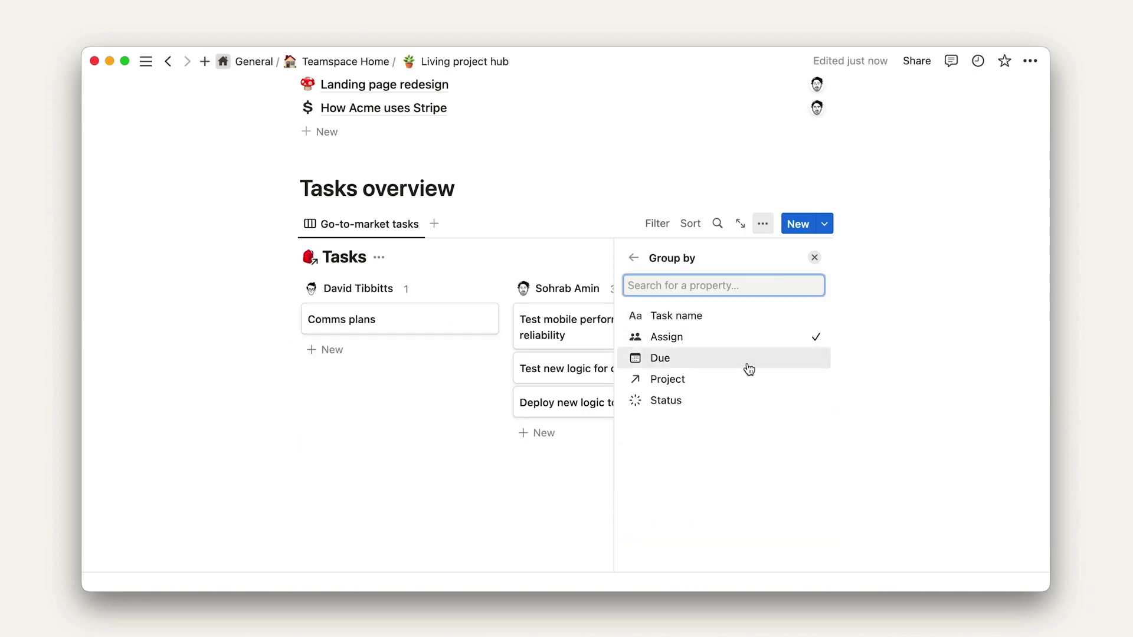
pyautogui.click(745, 397)
pyautogui.click(814, 257)
# Step: Filter the board to Project: Mobile update and save it for everyone
pyautogui.click(668, 226)
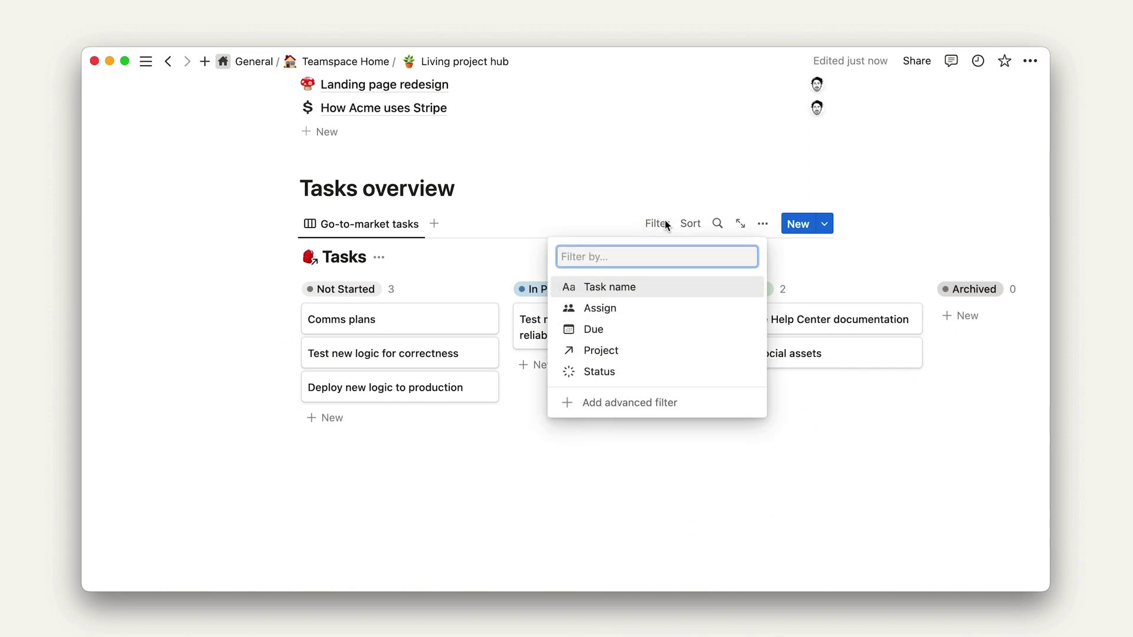
pyautogui.click(627, 349)
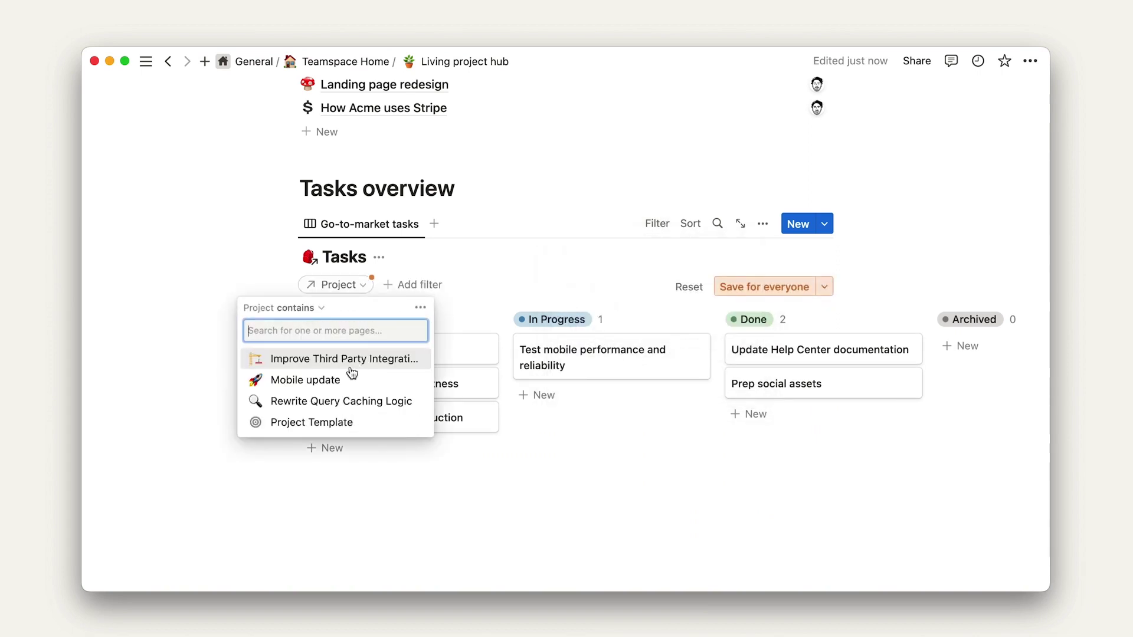
pyautogui.click(352, 378)
pyautogui.click(735, 286)
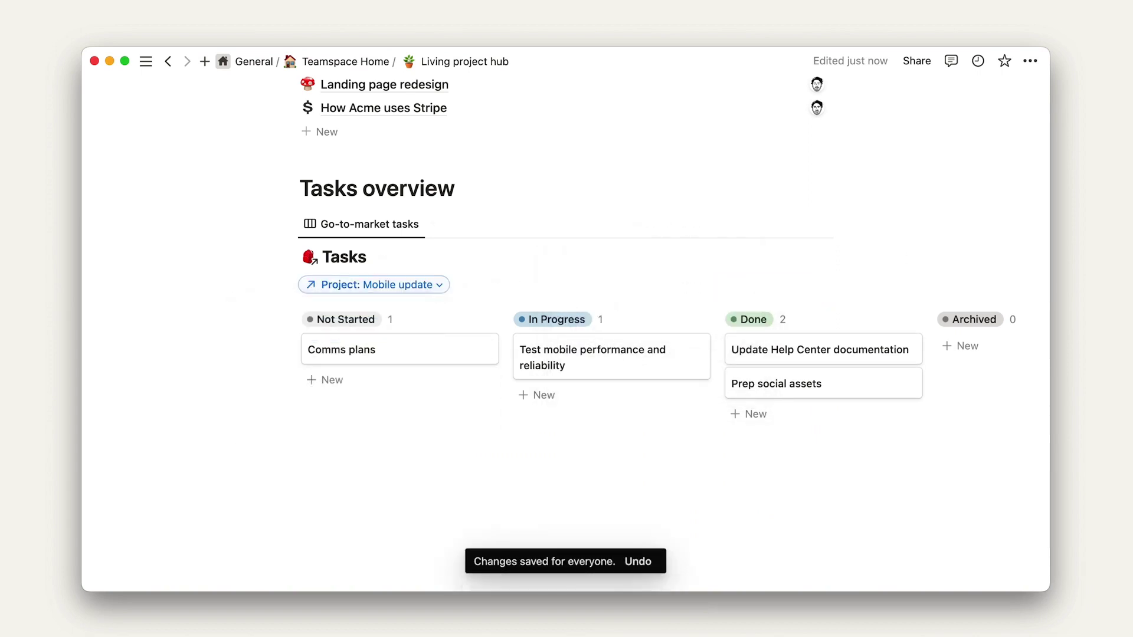
pyautogui.scroll(1, 417, 260)
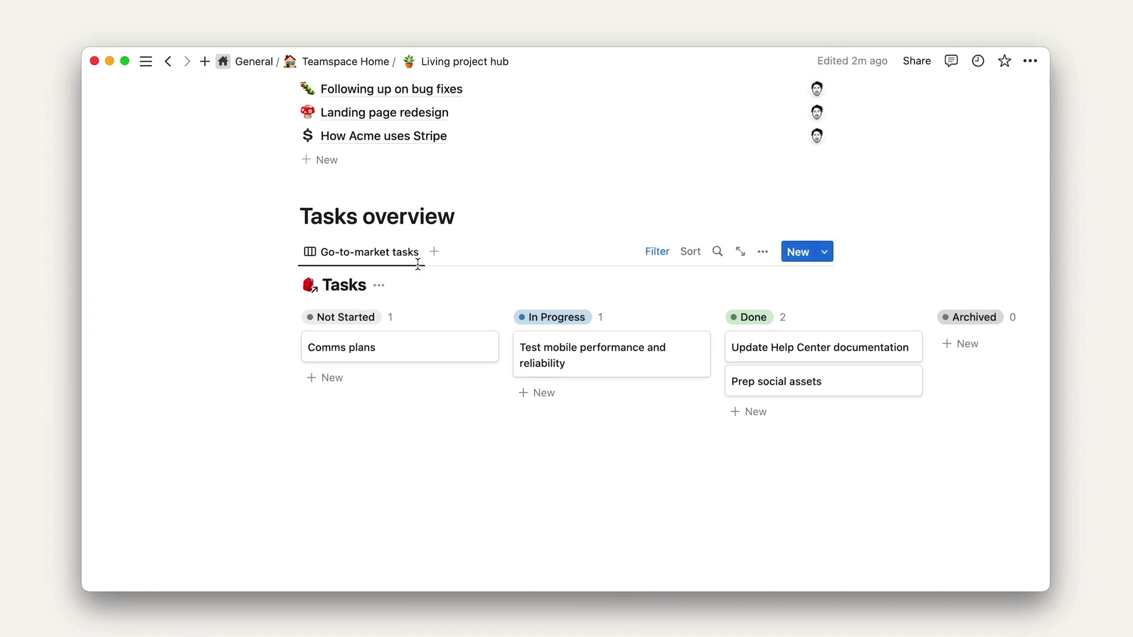
# Step: Add a second view copying the Mobile updates Board view with To Do, In Progress, Done columns
pyautogui.click(433, 253)
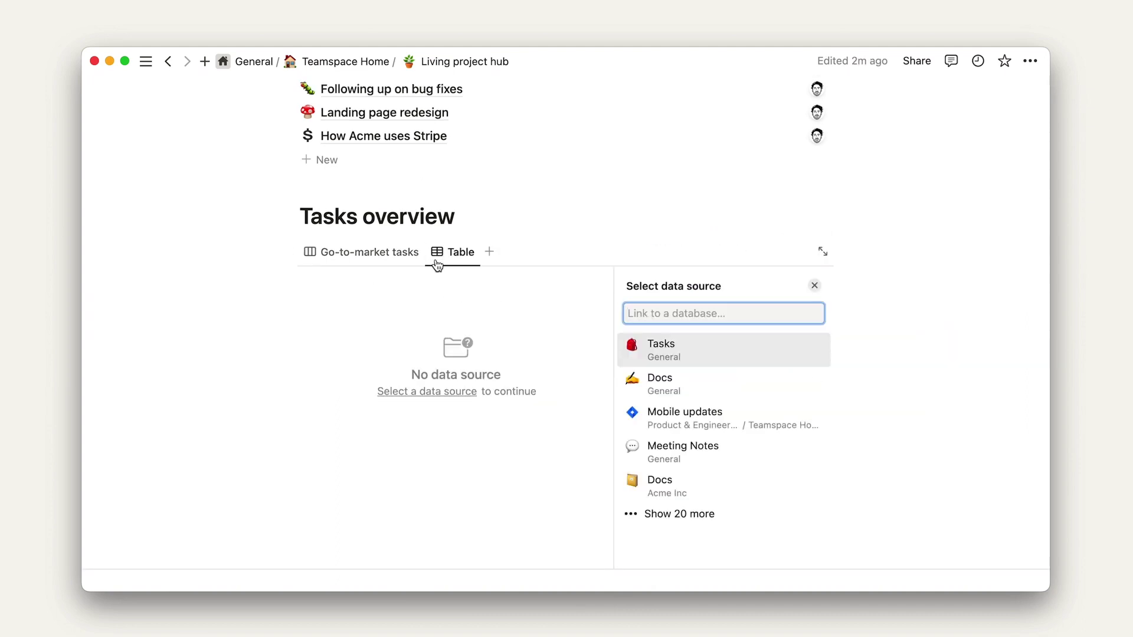
pyautogui.click(689, 411)
pyautogui.click(697, 335)
pyautogui.press('Escape')
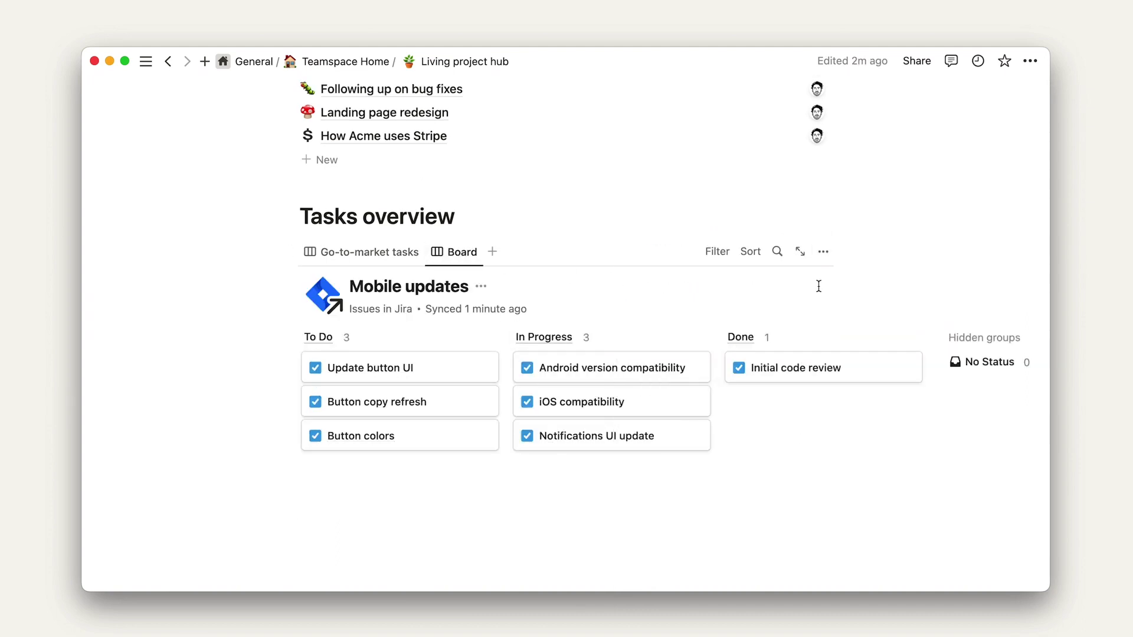